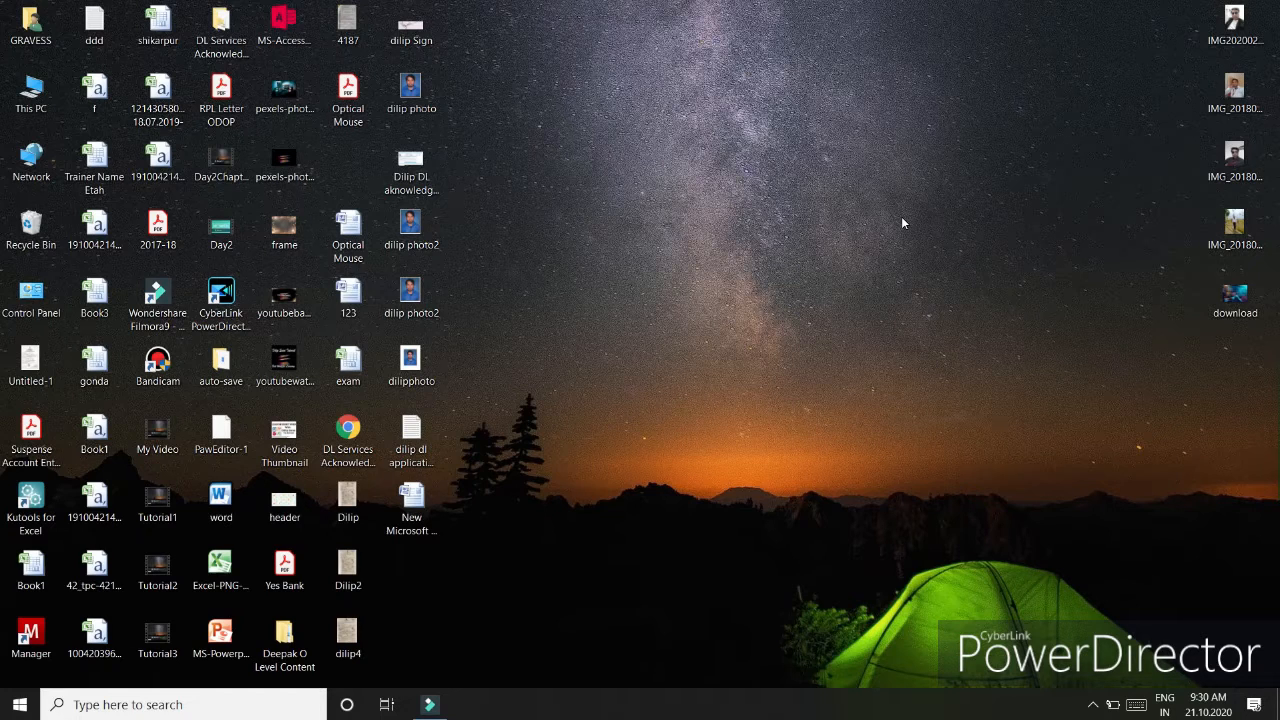
Open Control Panel by running the command "control".
{"action": "key", "text": "super+r"}
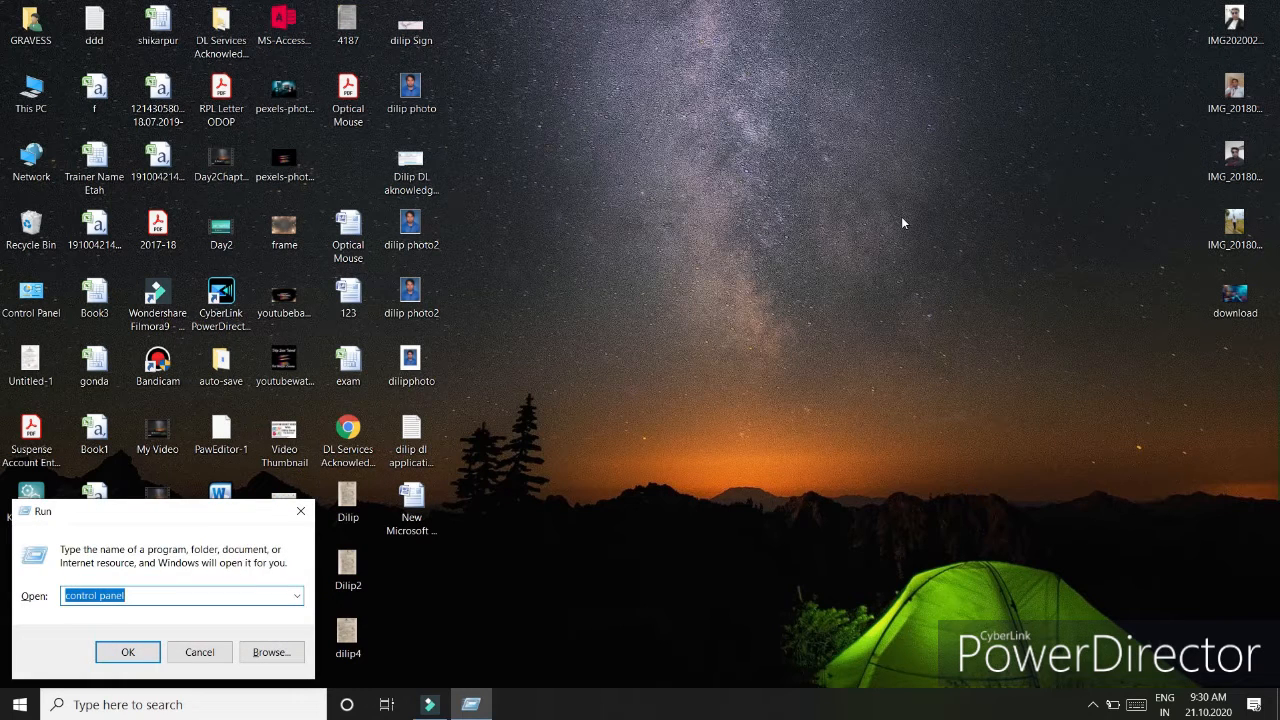
{"action": "type", "text": "control"}
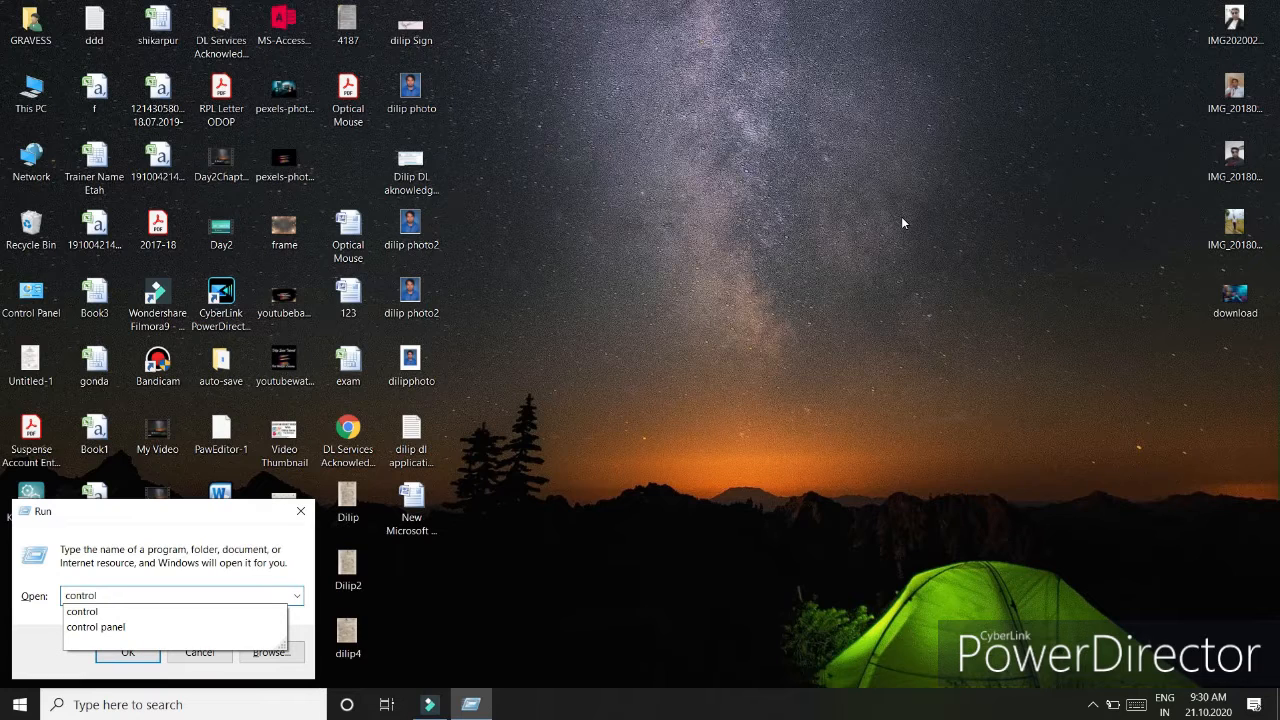
{"action": "key", "text": "Return"}
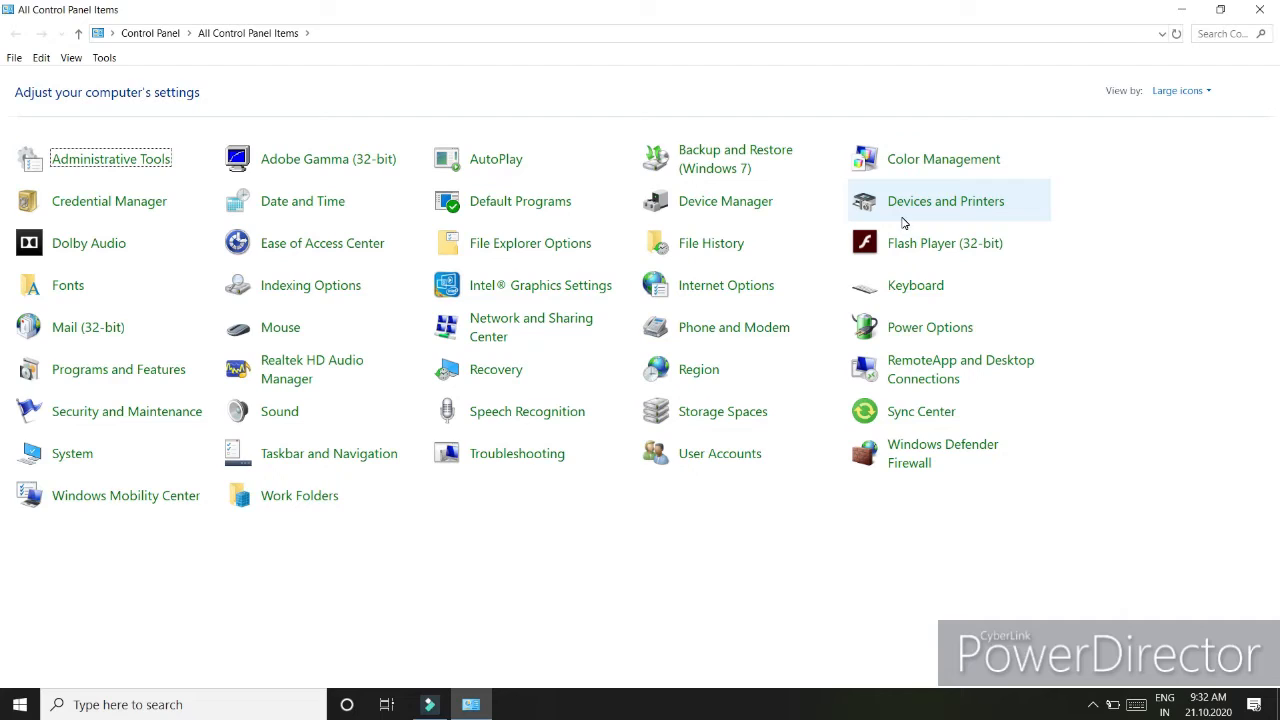
{"action": "left_click", "coordinate": [1203, 37]}
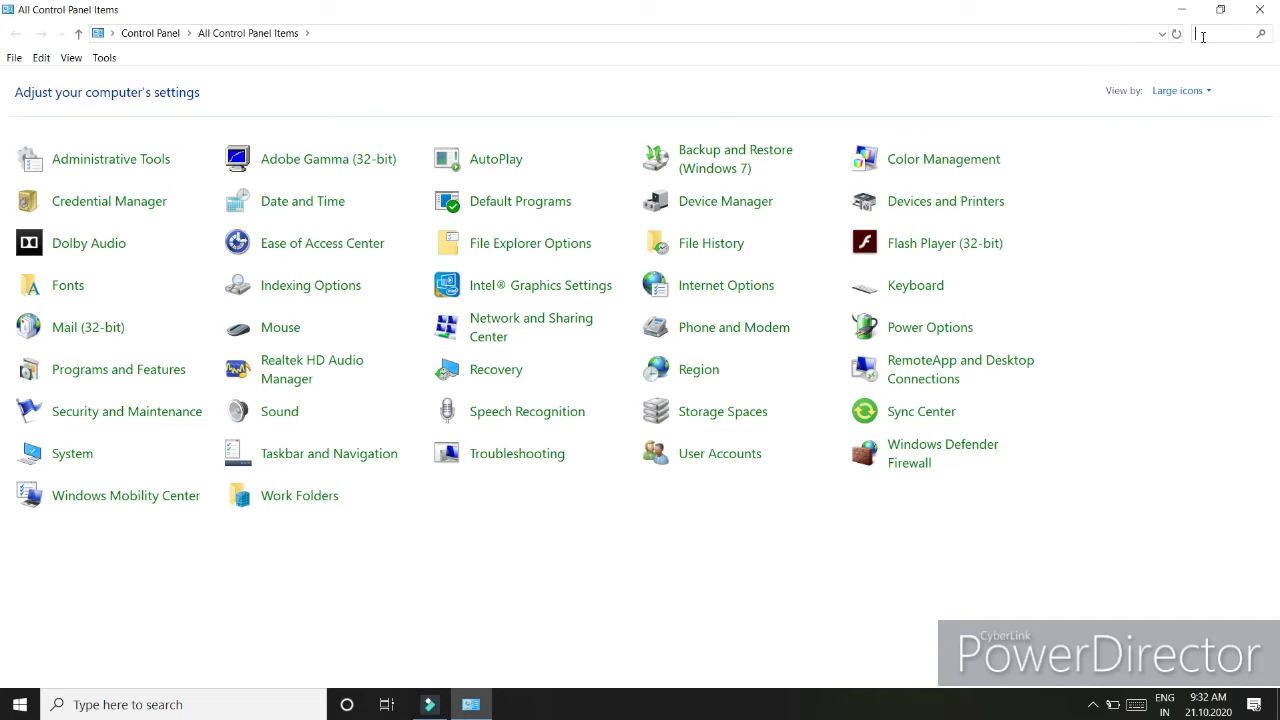
{"action": "type", "text": "system"}
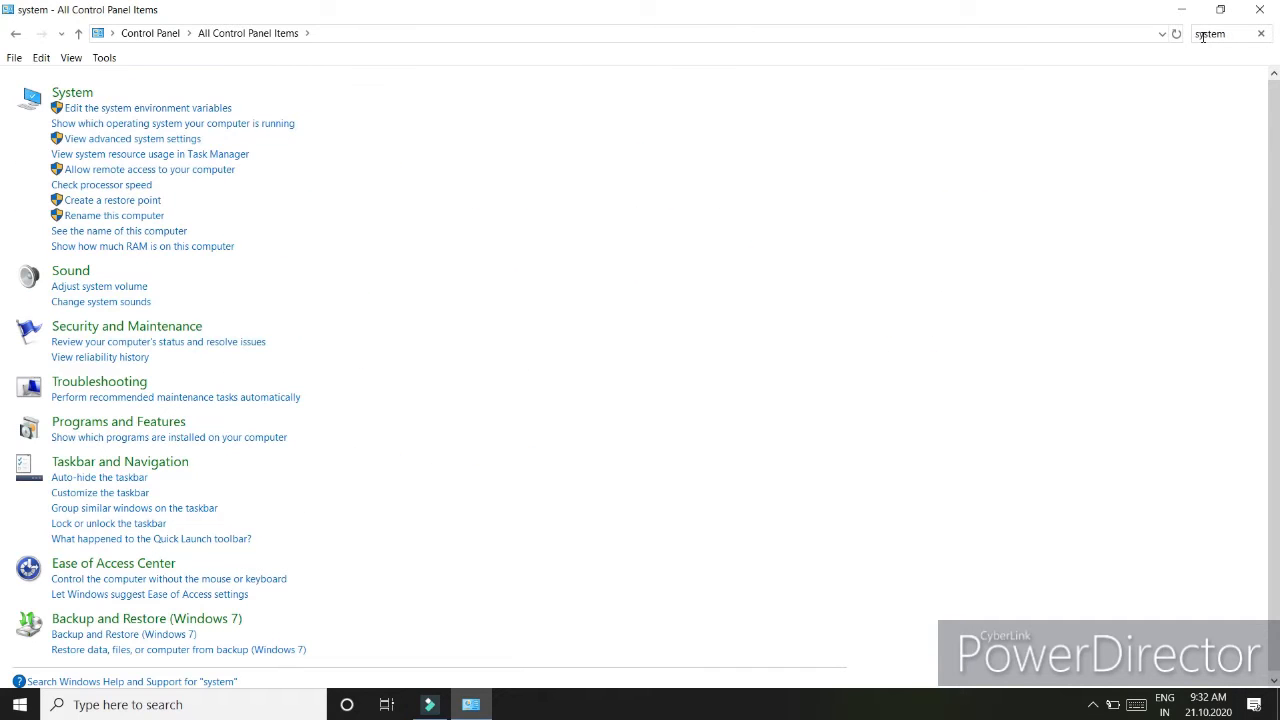
{"action": "key", "text": "Return"}
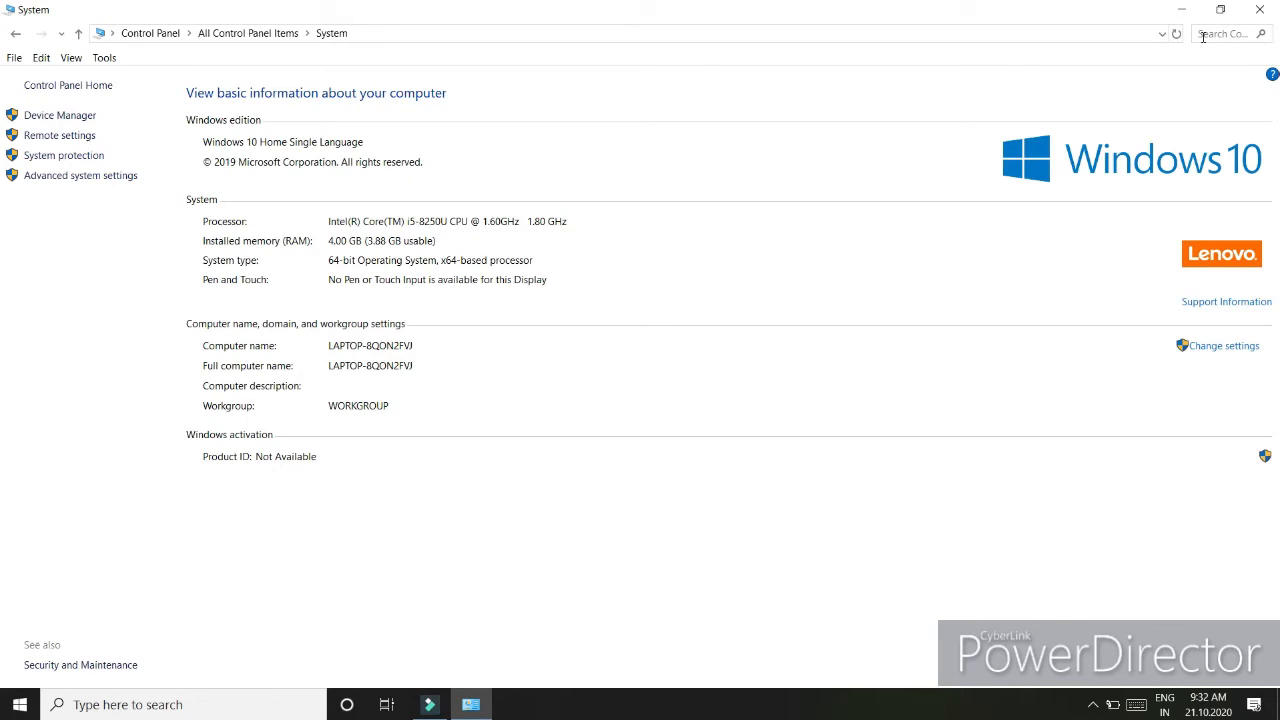
Search Control Panel for "system restore point" and open the settings for creating a restore point.
{"action": "left_click", "coordinate": [1203, 37]}
{"action": "type", "text": "system re"}
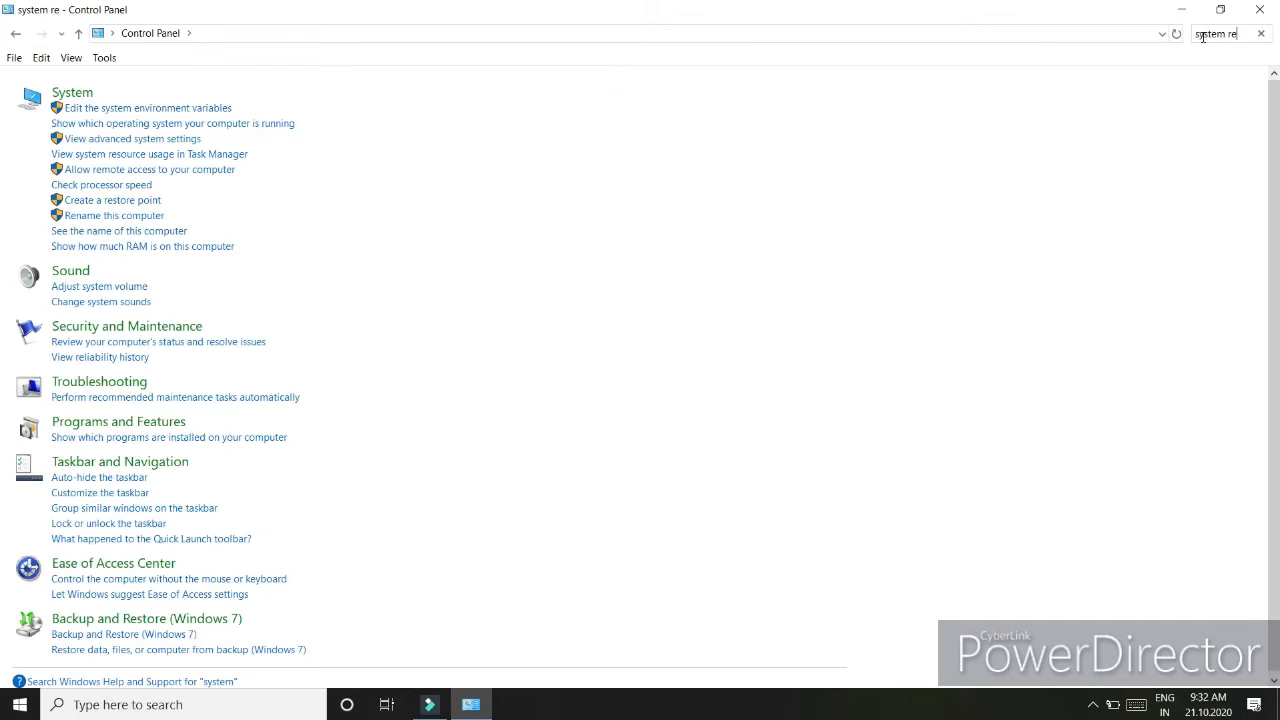
{"action": "type", "text": "store point"}
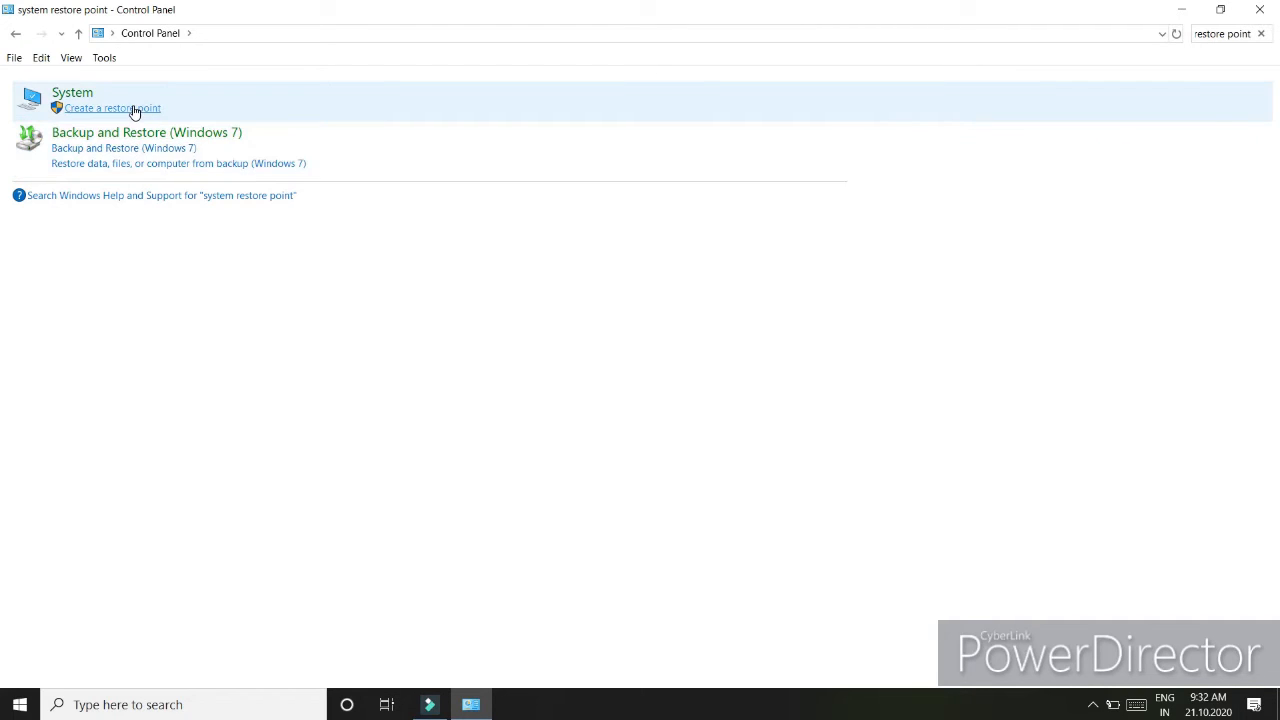
{"action": "left_click", "coordinate": [134, 109]}
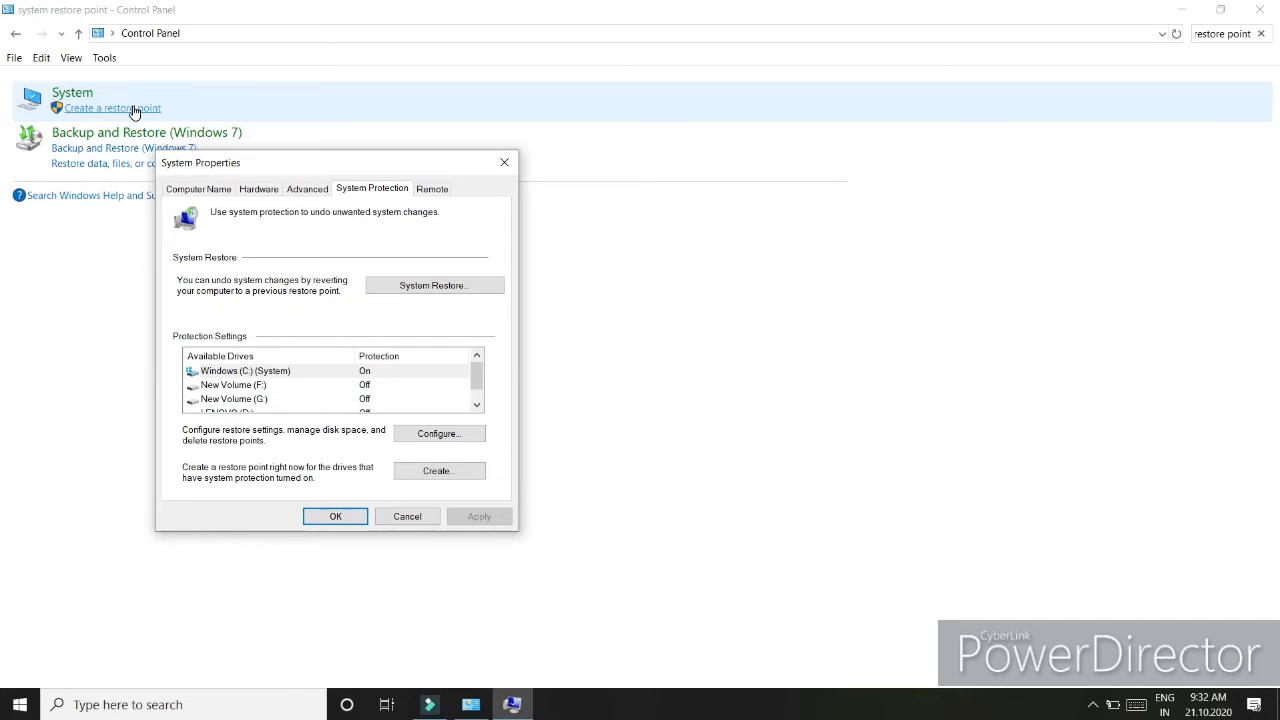
Walk through System Restore with more restore points shown, choose the 08.10.2020 12:04:15 PM Windows Update point, and cancel at the confirmation page.
{"action": "left_click", "coordinate": [400, 290]}
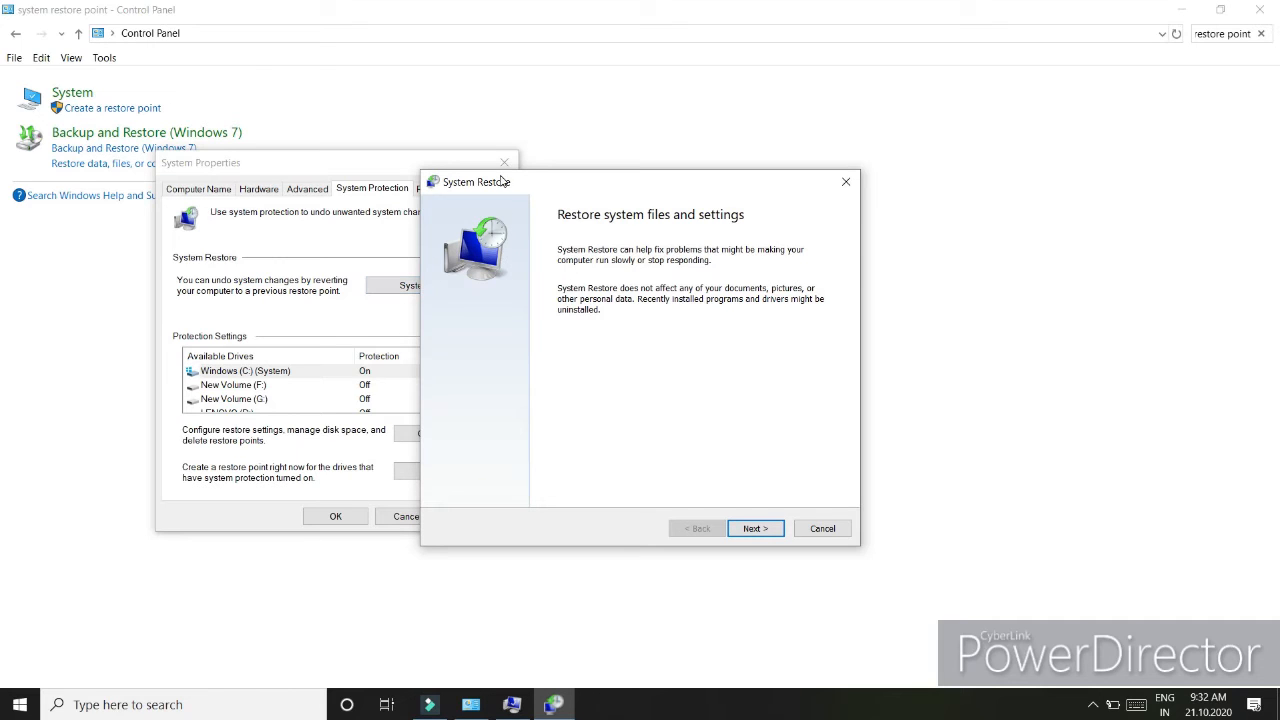
{"action": "left_click", "coordinate": [763, 528]}
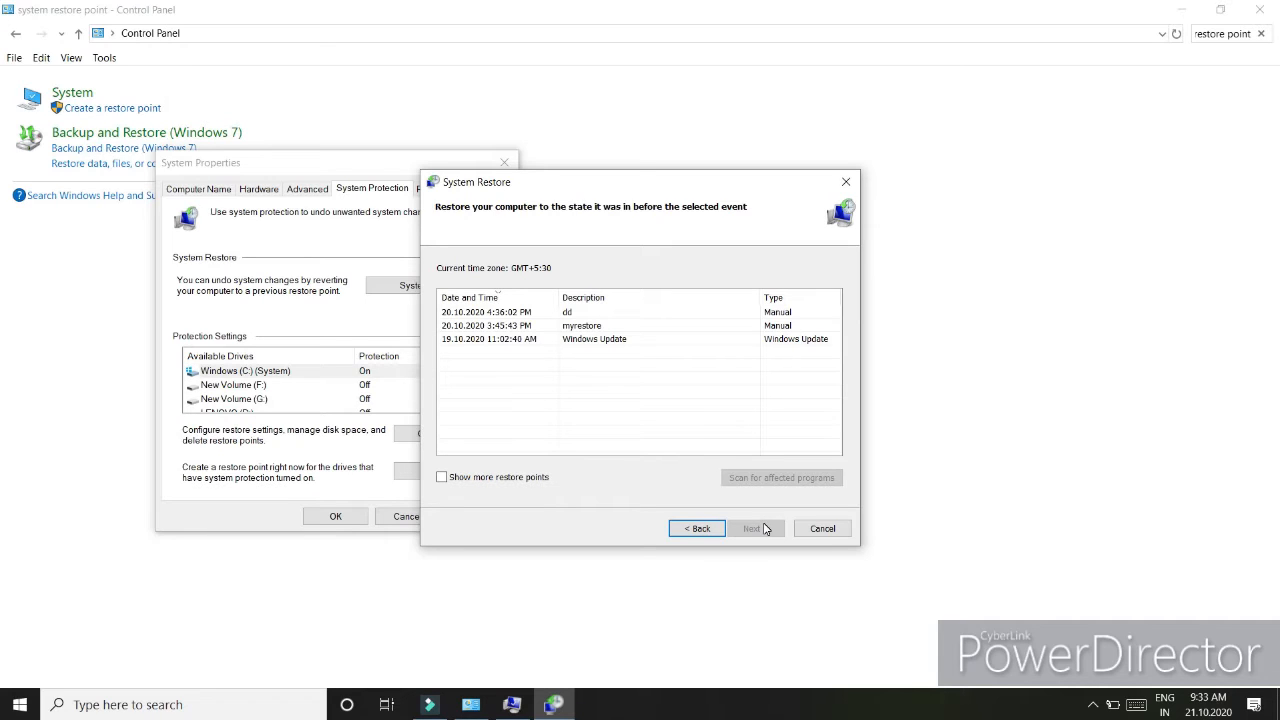
{"action": "left_click", "coordinate": [442, 478]}
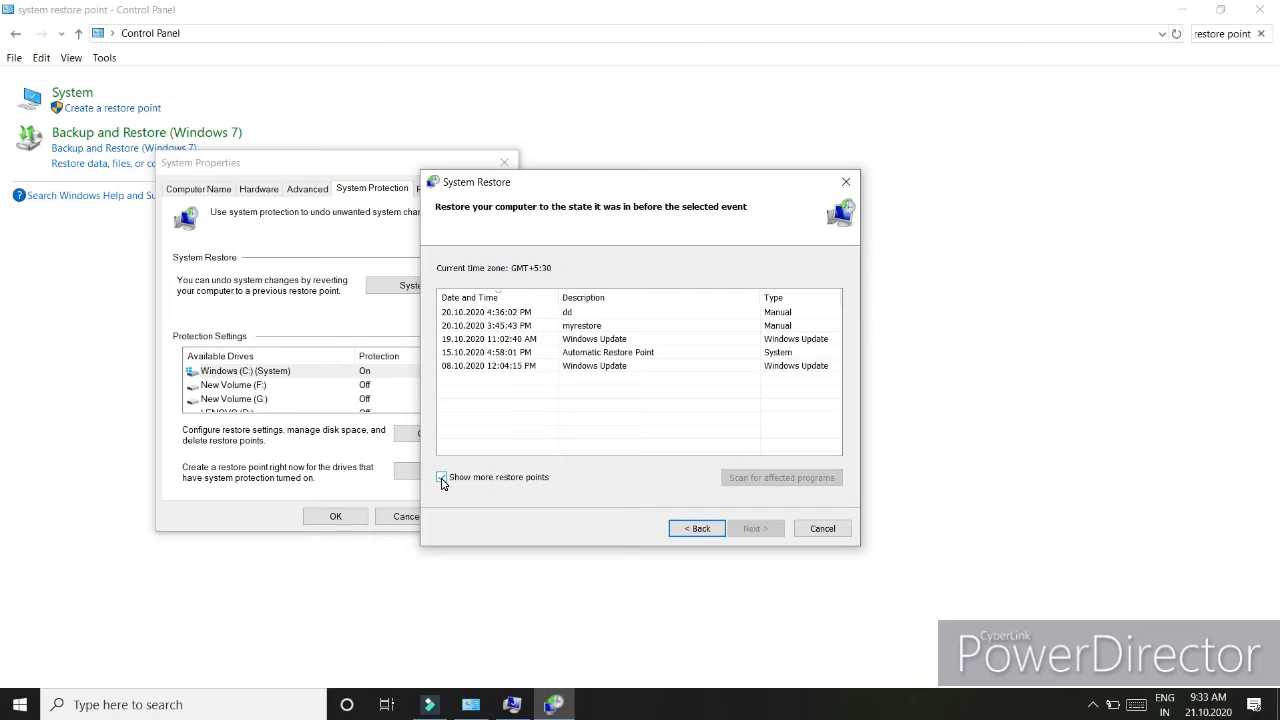
{"action": "left_click", "coordinate": [443, 481]}
{"action": "left_click", "coordinate": [476, 367]}
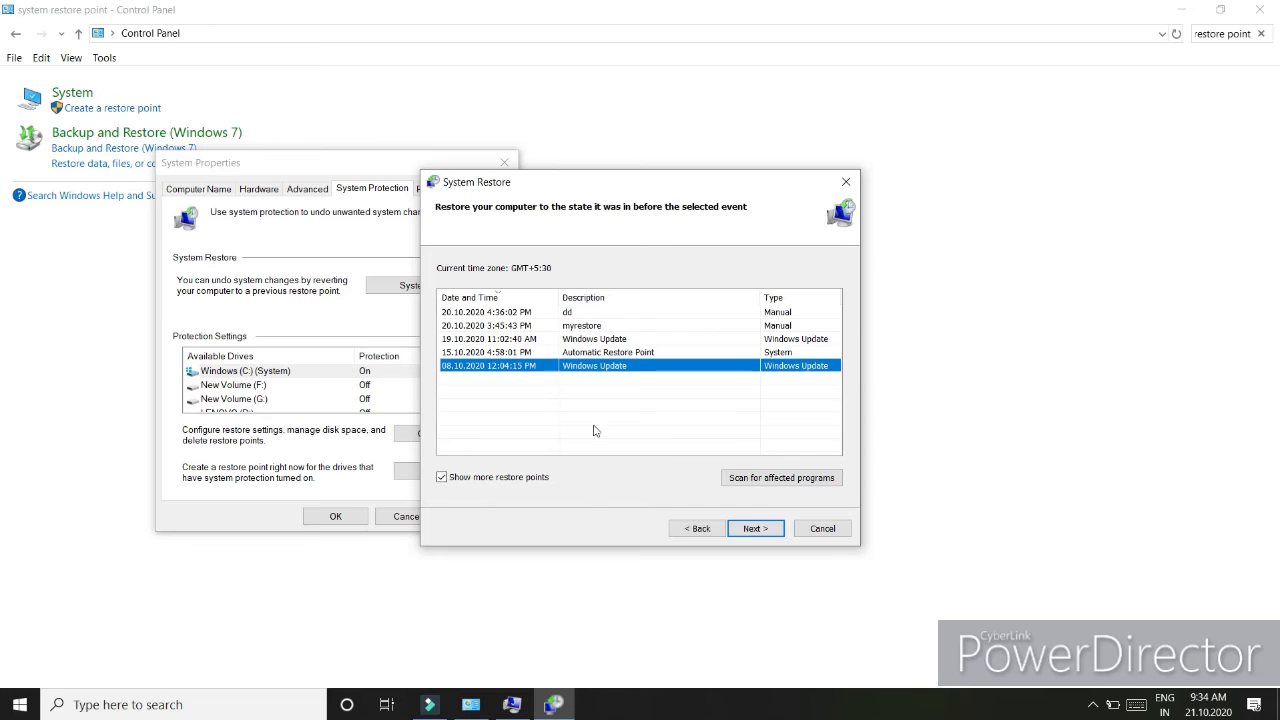
{"action": "left_click", "coordinate": [757, 531]}
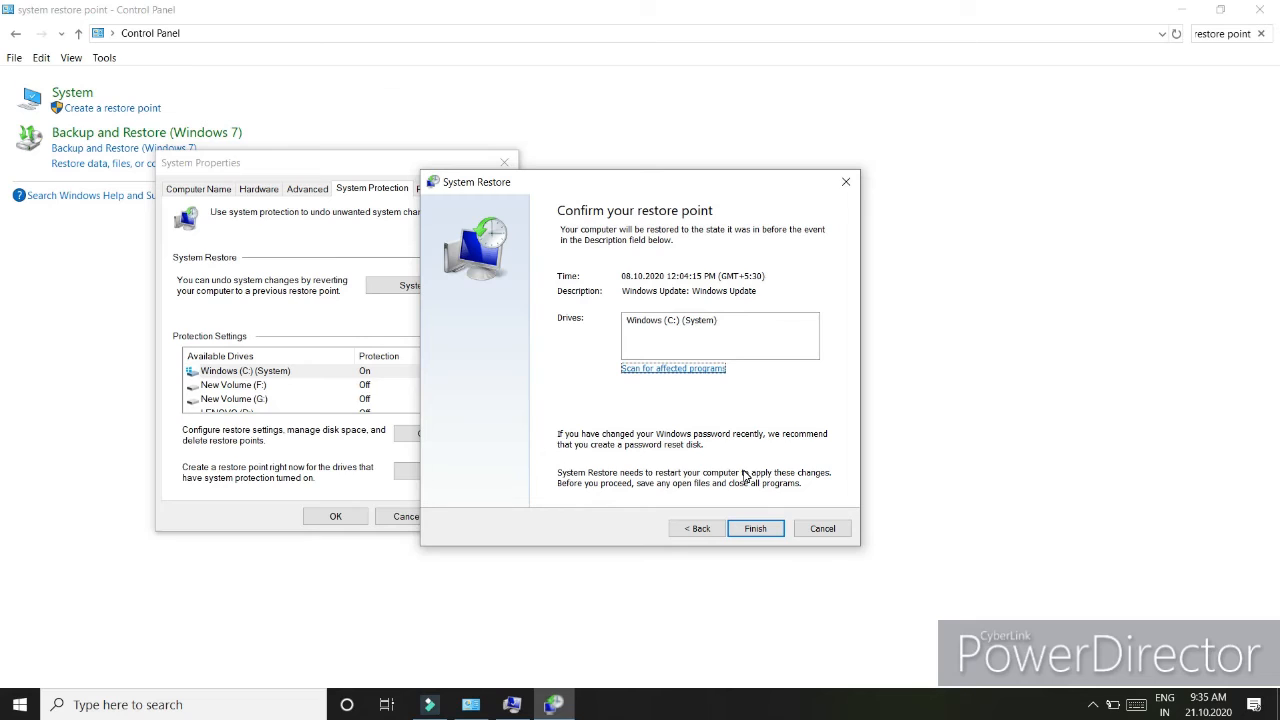
{"action": "left_click", "coordinate": [827, 532]}
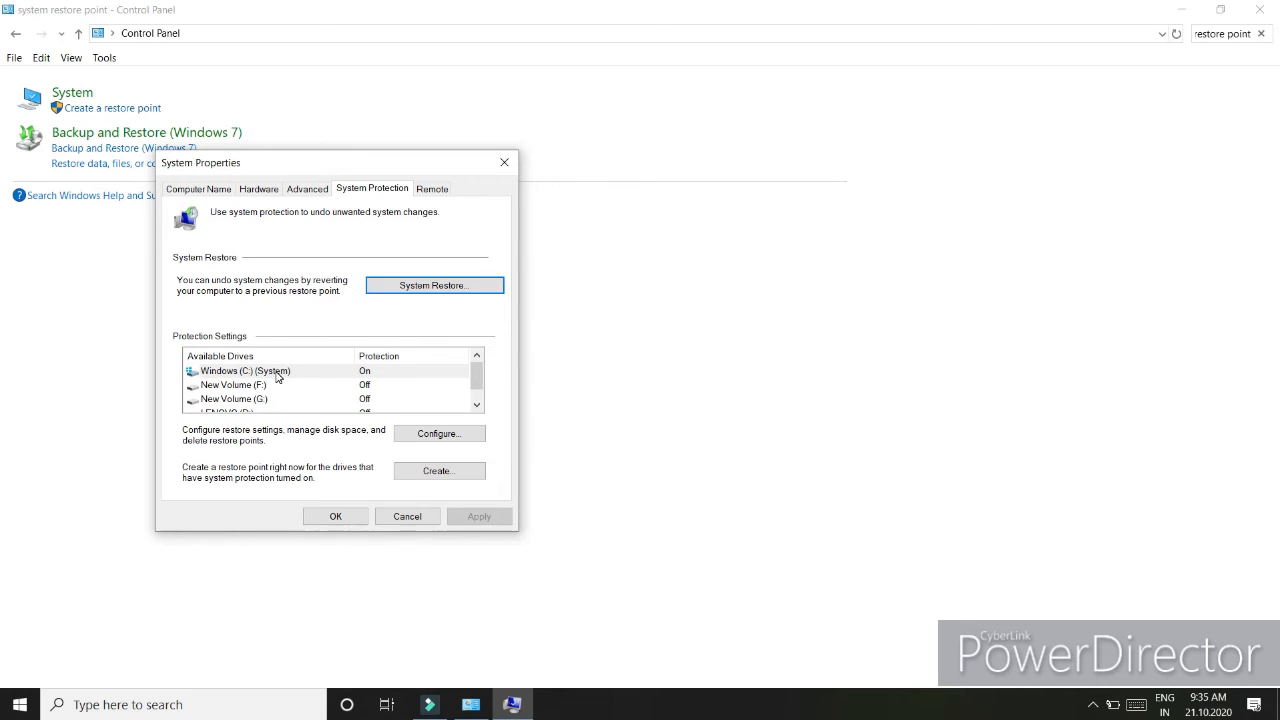
Create a restore point described as "mypoint" for the Windows (C:) system drive and dismiss the completion message.
{"action": "scroll", "coordinate": [275, 368], "scroll_direction": "down", "scroll_amount": 1}
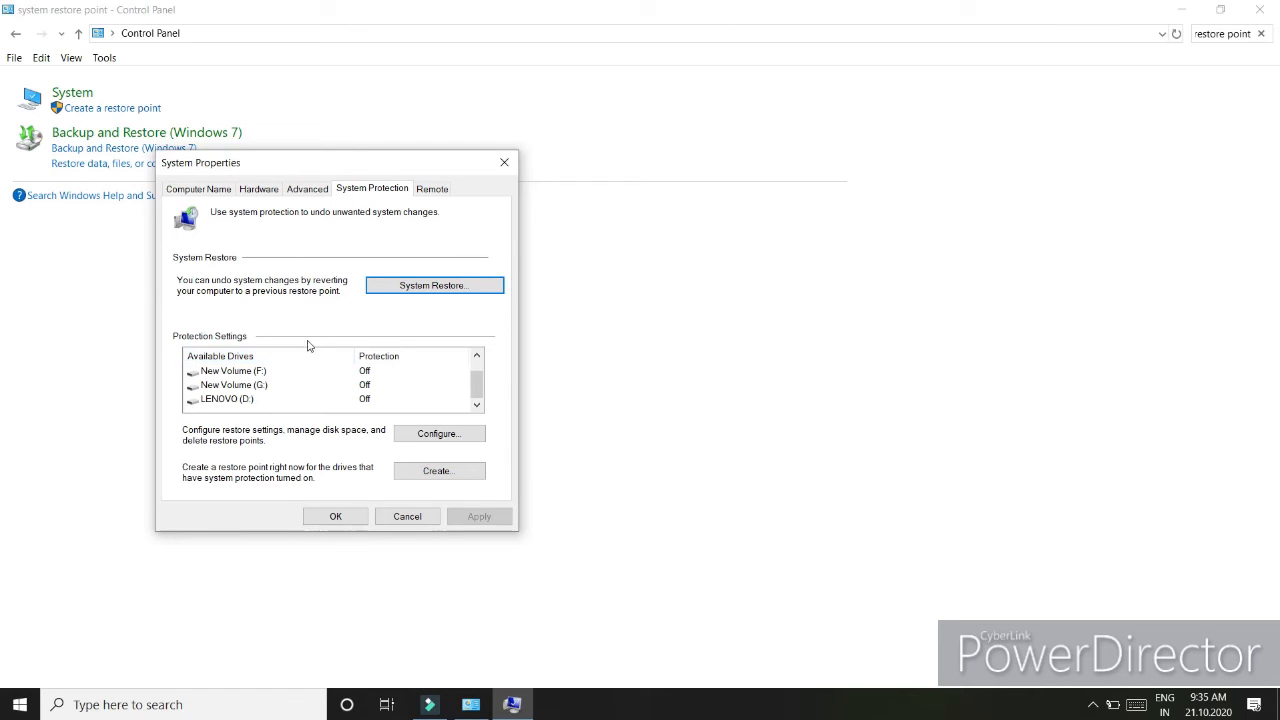
{"action": "scroll", "coordinate": [306, 381], "scroll_direction": "up", "scroll_amount": 1}
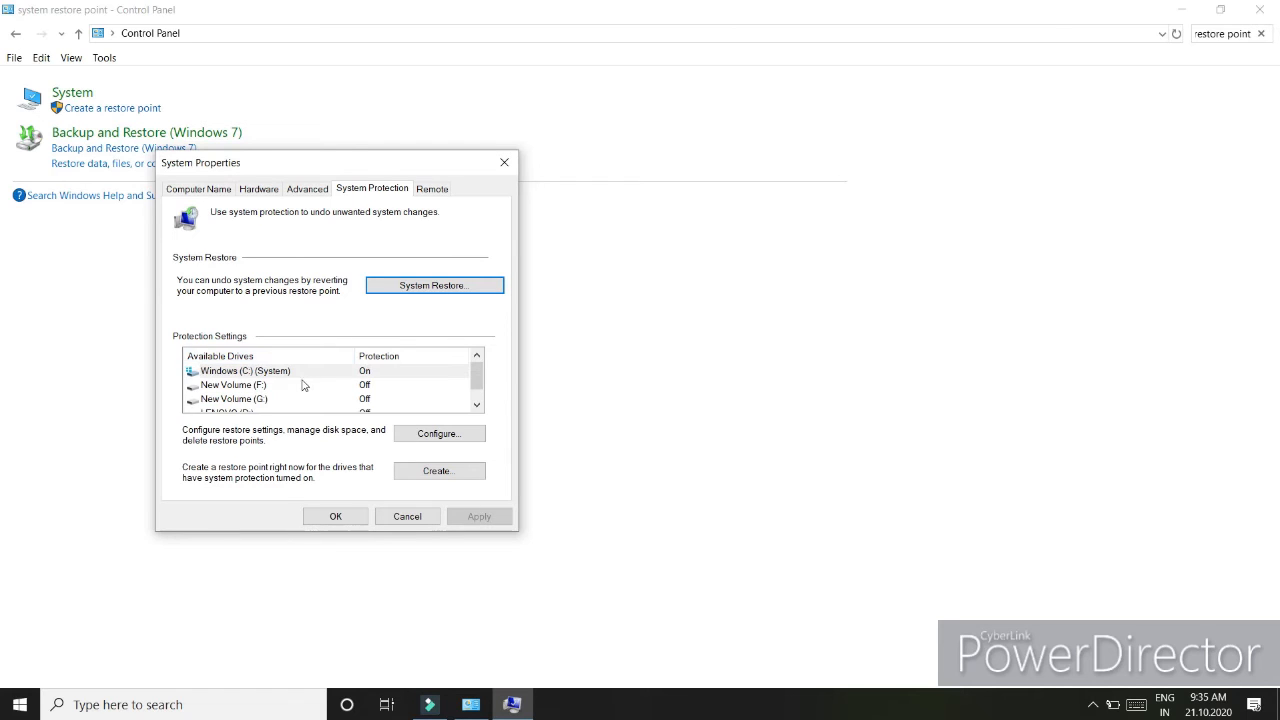
{"action": "left_click", "coordinate": [248, 379]}
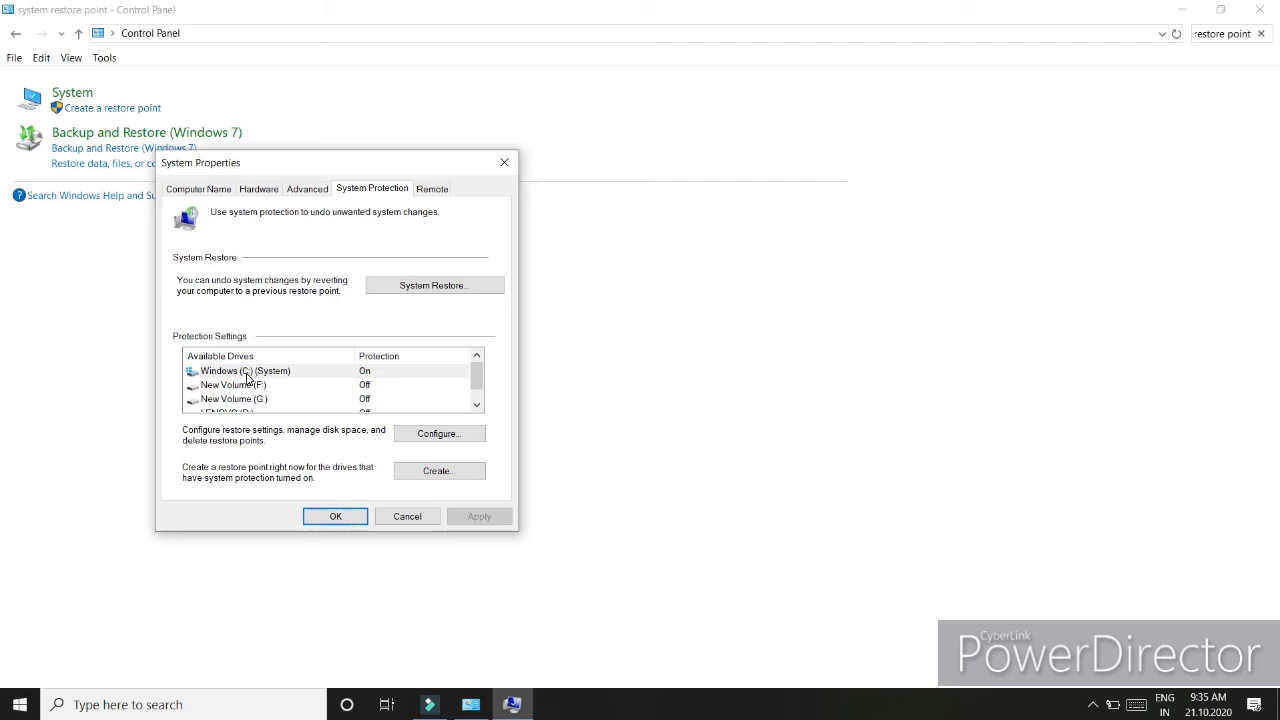
{"action": "left_click", "coordinate": [438, 472]}
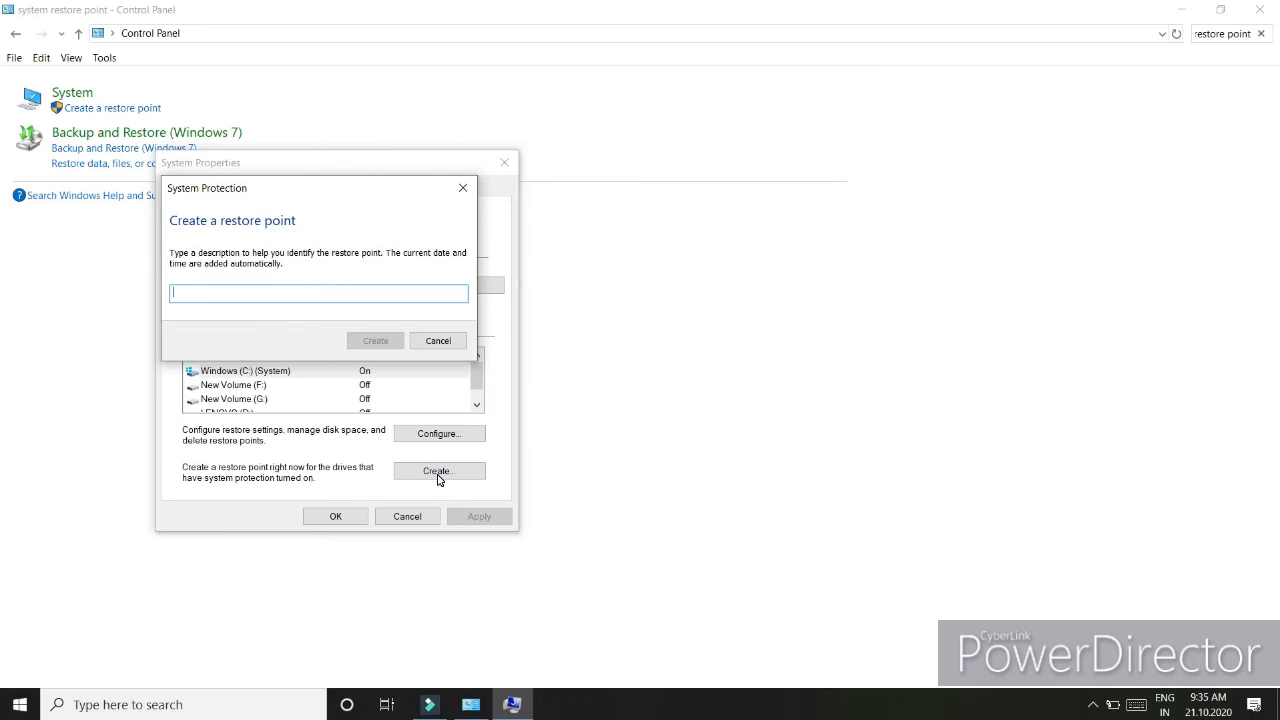
{"action": "type", "text": "mypoint"}
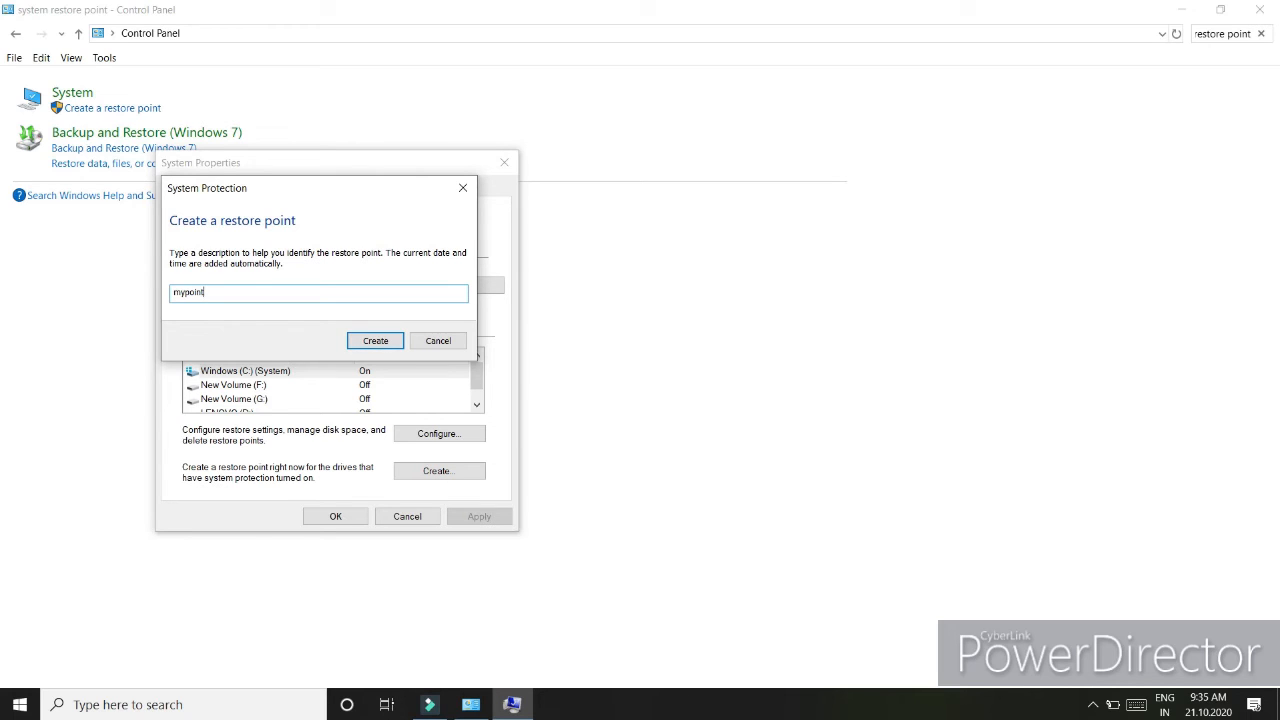
{"action": "left_click", "coordinate": [372, 341]}
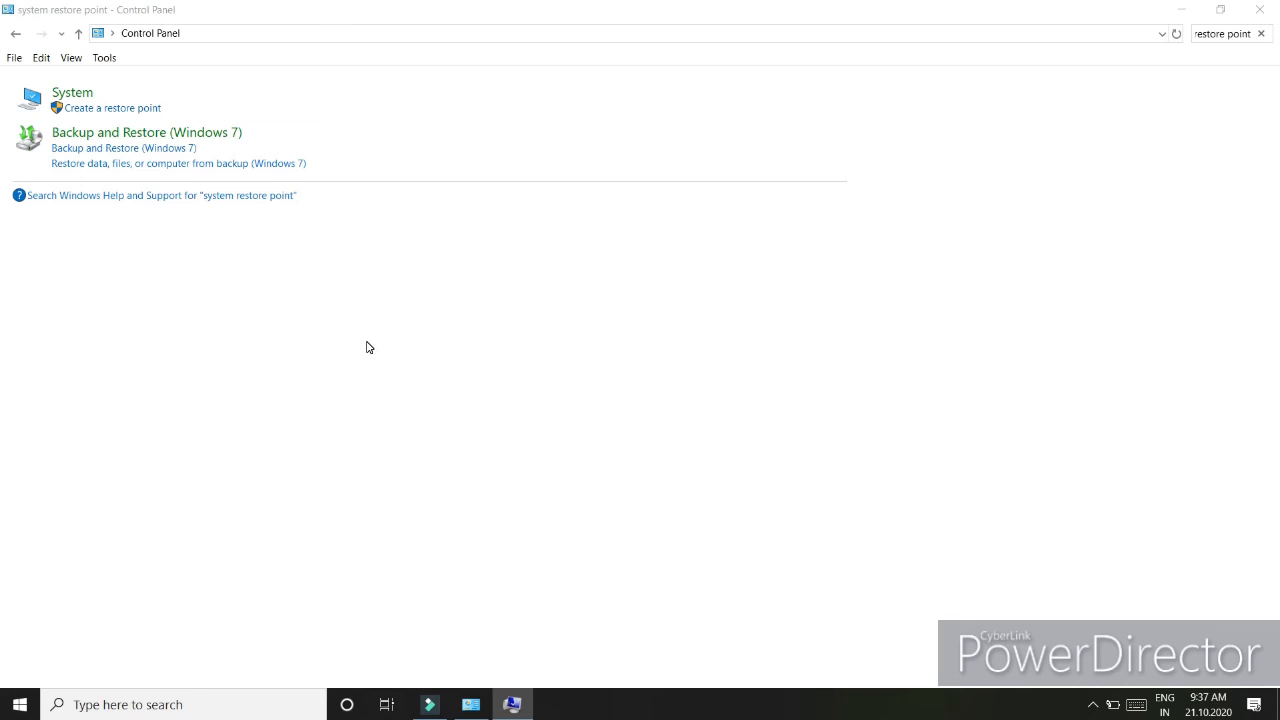
{"action": "left_click", "coordinate": [117, 113]}
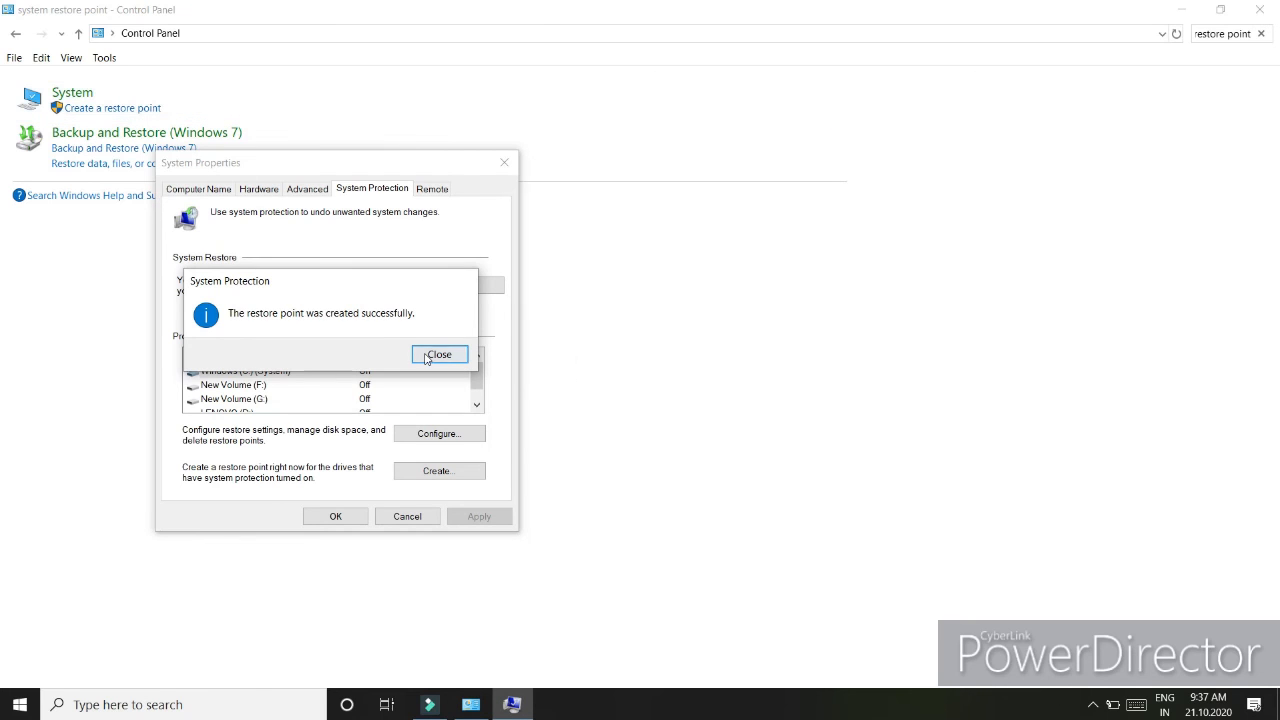
{"action": "left_click", "coordinate": [430, 356]}
Check System Restore's list for the mypoint restore point and close all open windows without restoring.
{"action": "left_click", "coordinate": [409, 290]}
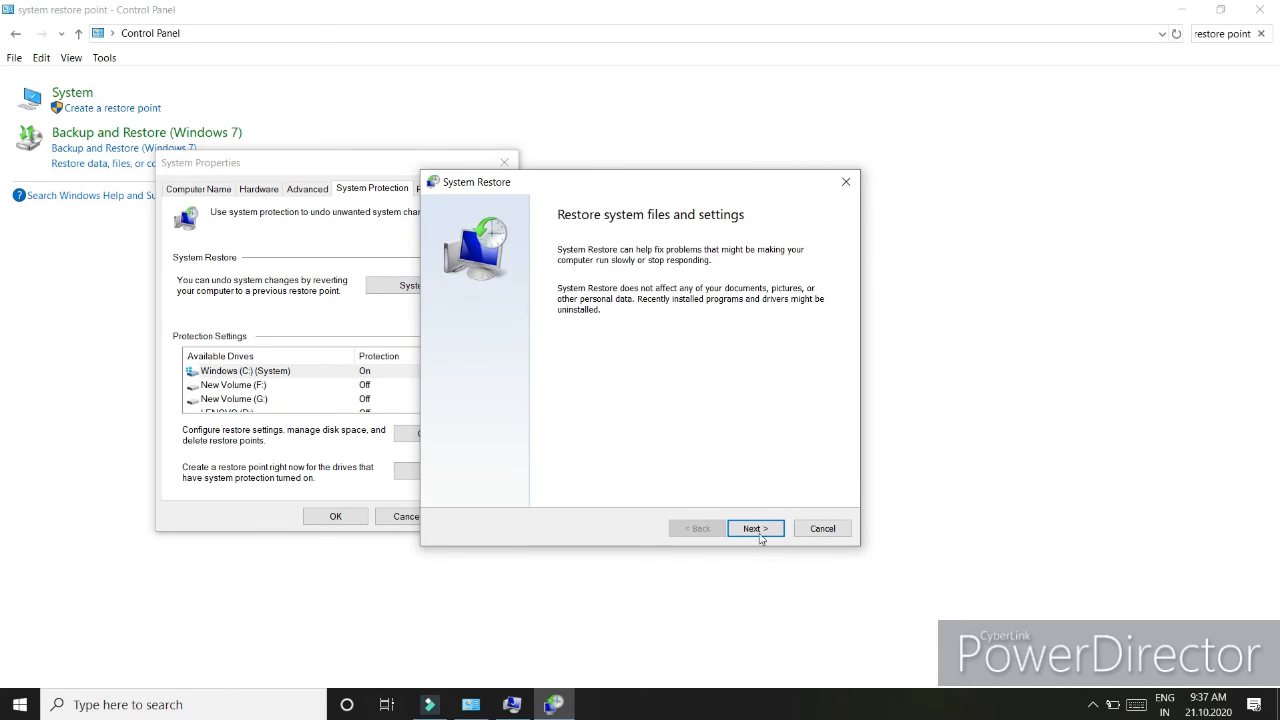
{"action": "left_click", "coordinate": [760, 536]}
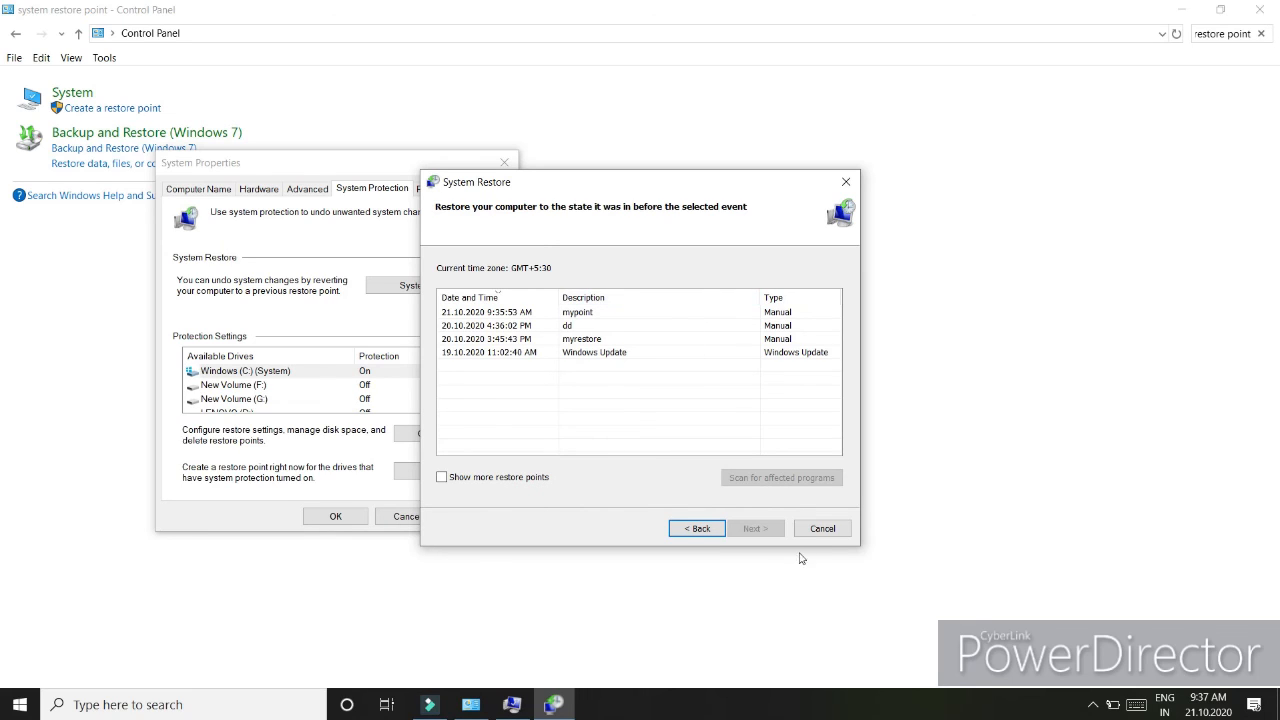
{"action": "left_click", "coordinate": [509, 314]}
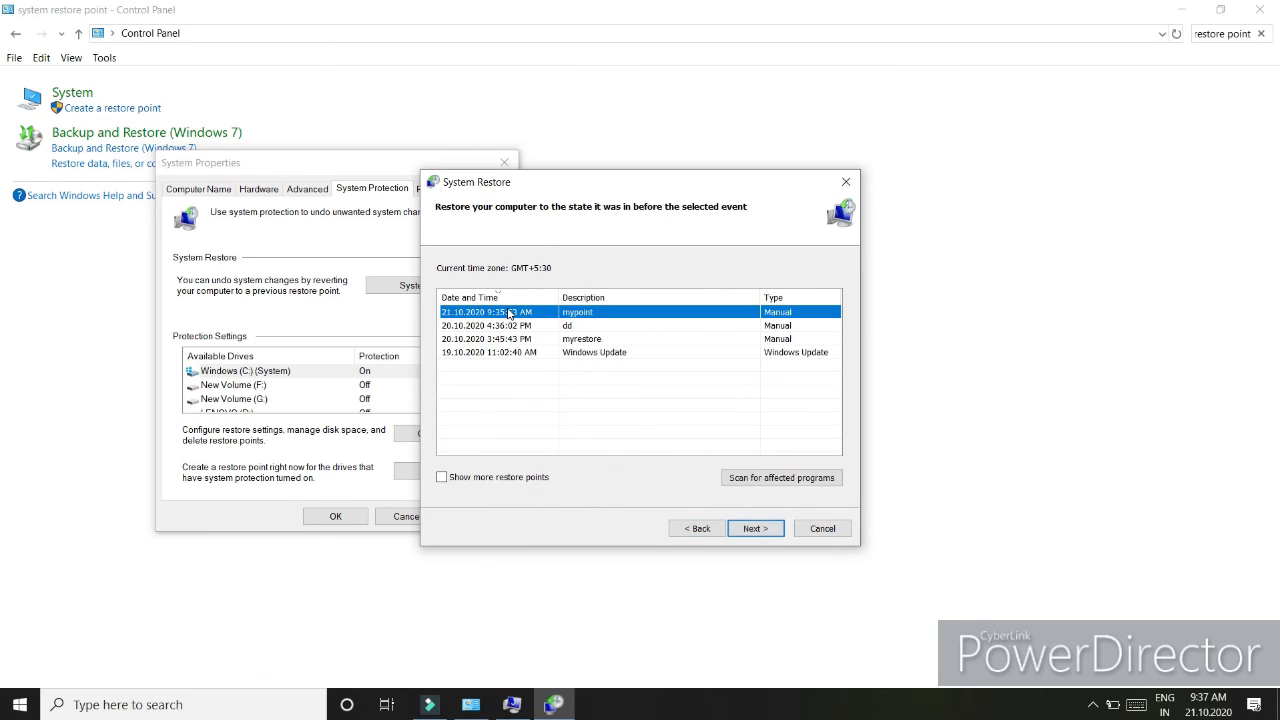
{"action": "left_click", "coordinate": [825, 532]}
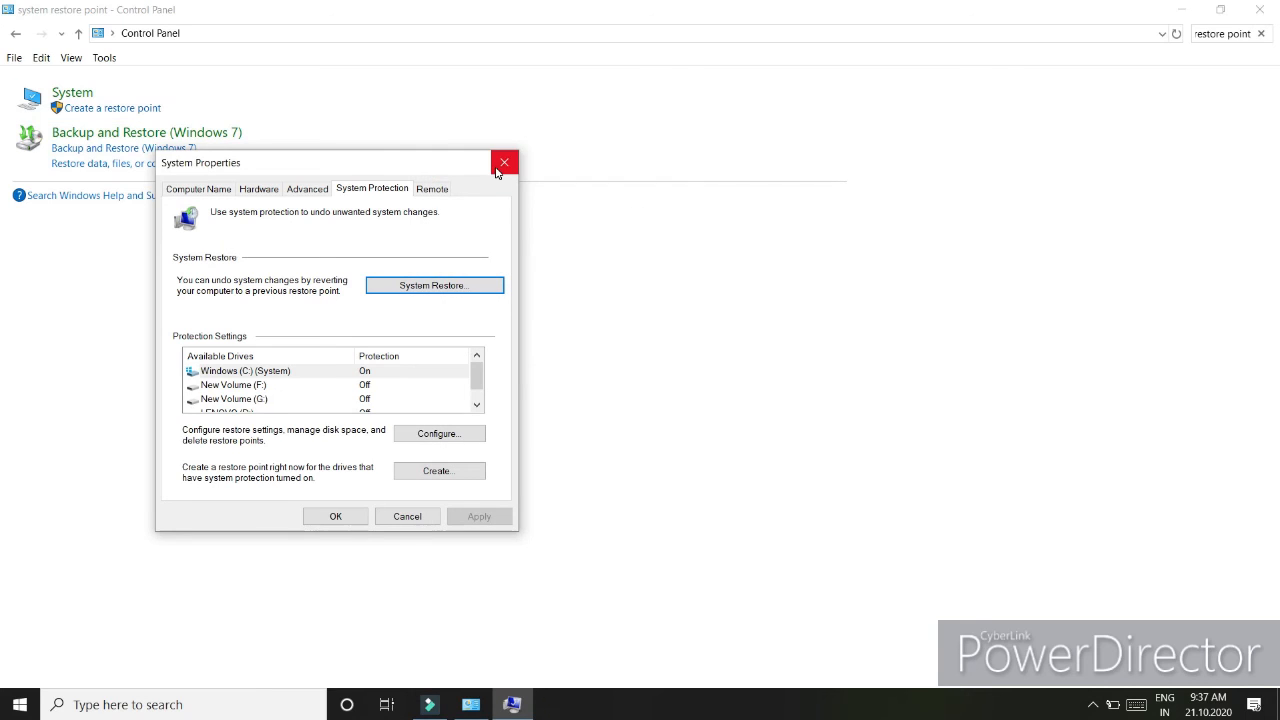
{"action": "left_click", "coordinate": [498, 170]}
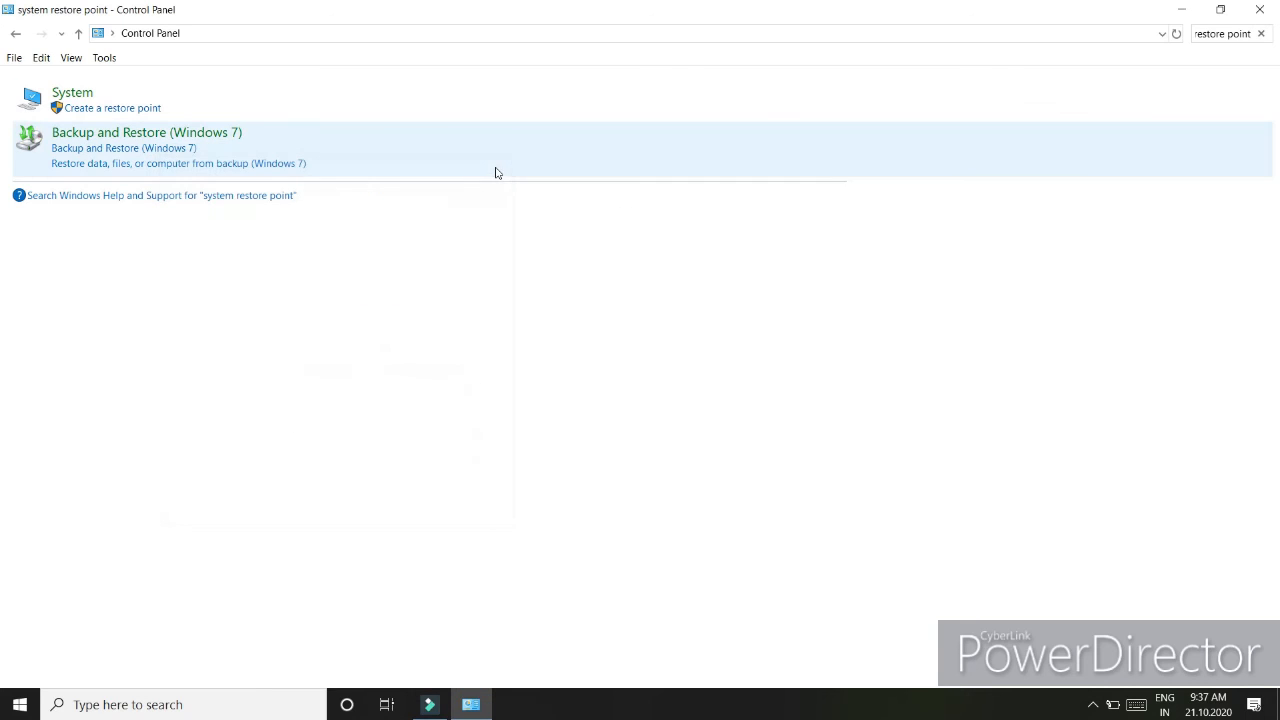
{"action": "left_click", "coordinate": [1276, 7]}
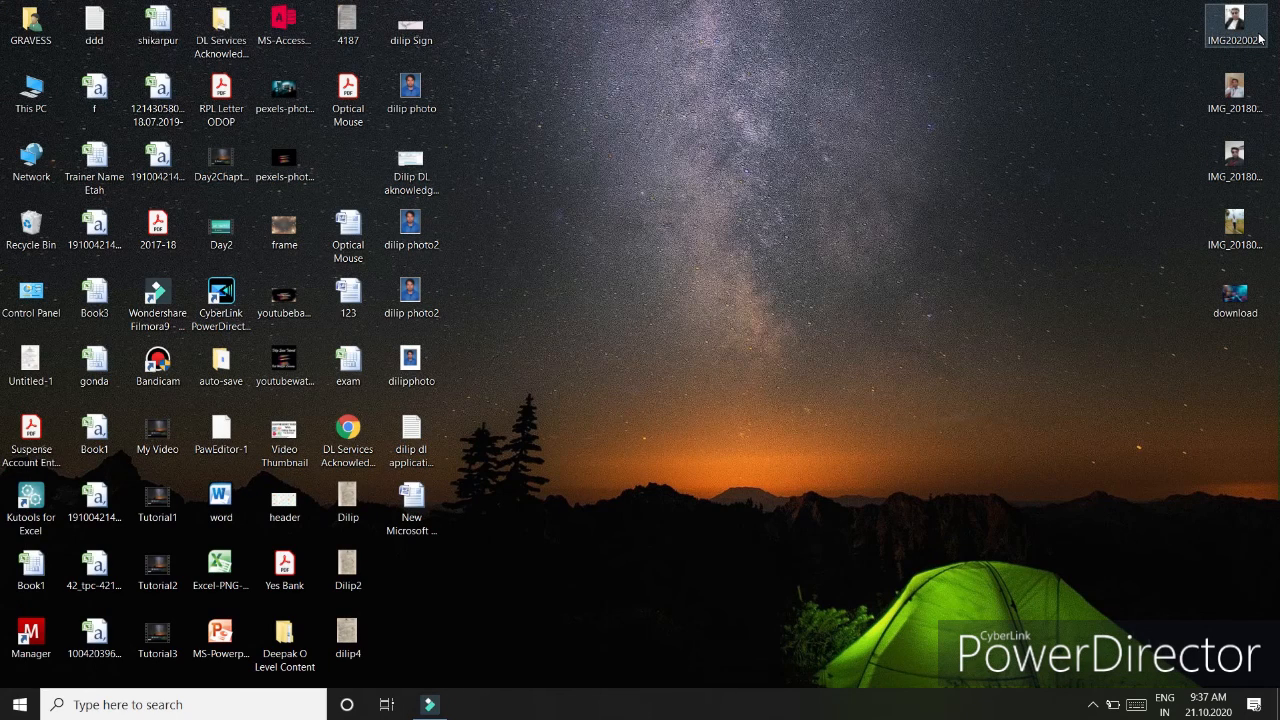